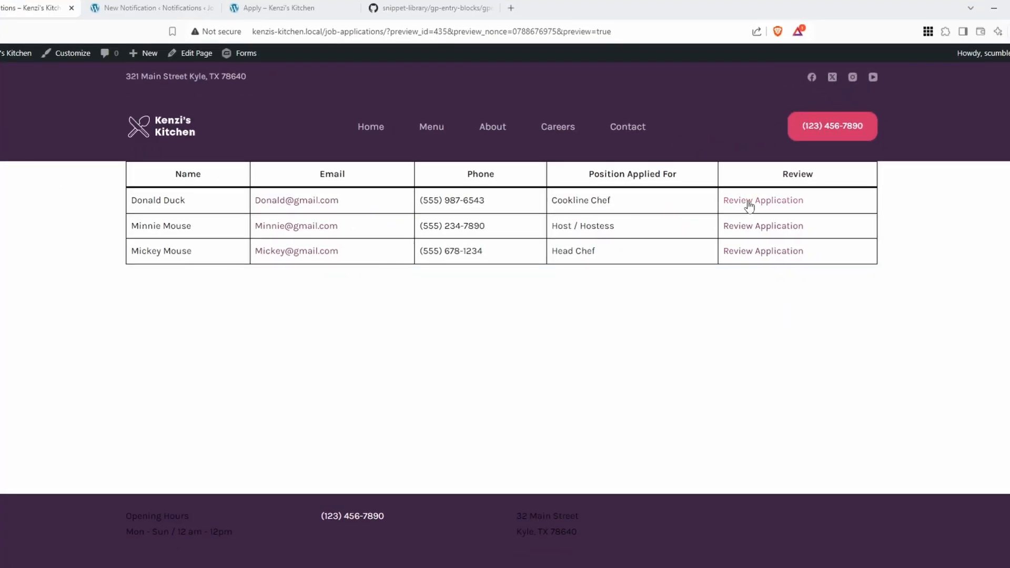
Step: Open an application for review and view the interview invitation email in the mailbox
{"action": "left_click", "coordinate": [748, 205]}
{"action": "scroll", "coordinate": [581, 271], "scroll_direction": "down", "scroll_amount": 5}
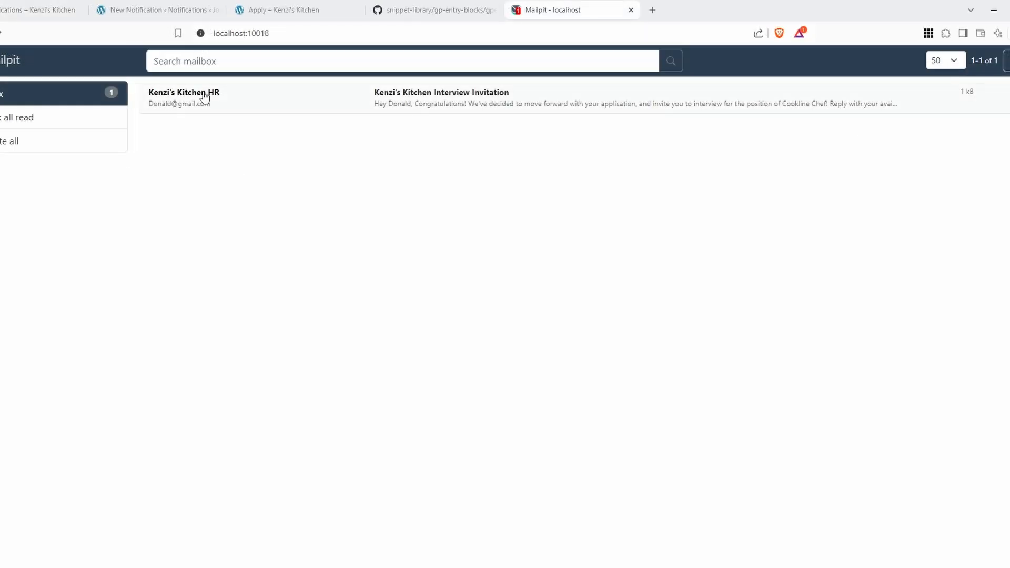
{"action": "left_click", "coordinate": [283, 100]}
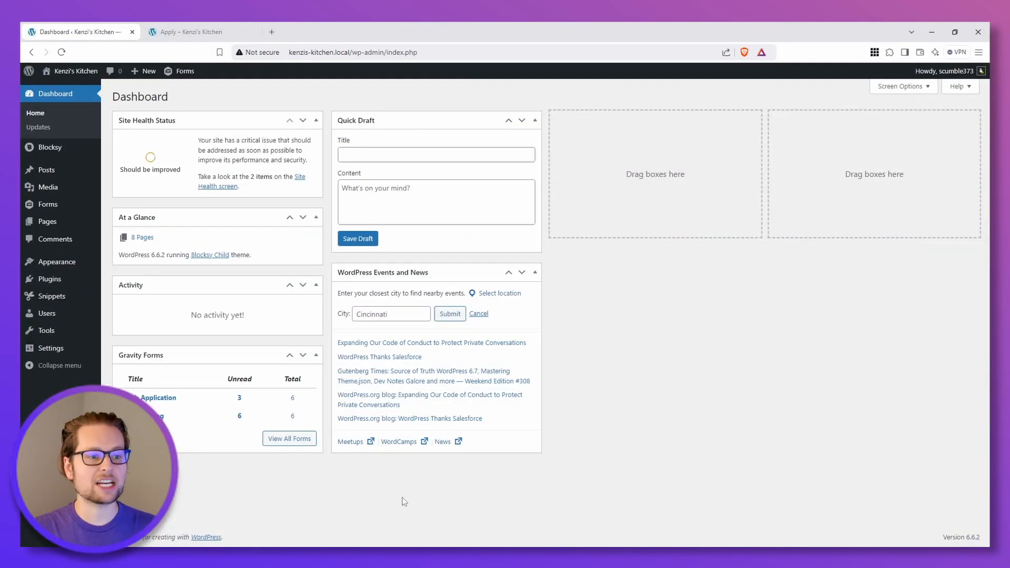
Step: Open the Plugins page and its plugin upload option
{"action": "left_click", "coordinate": [52, 278]}
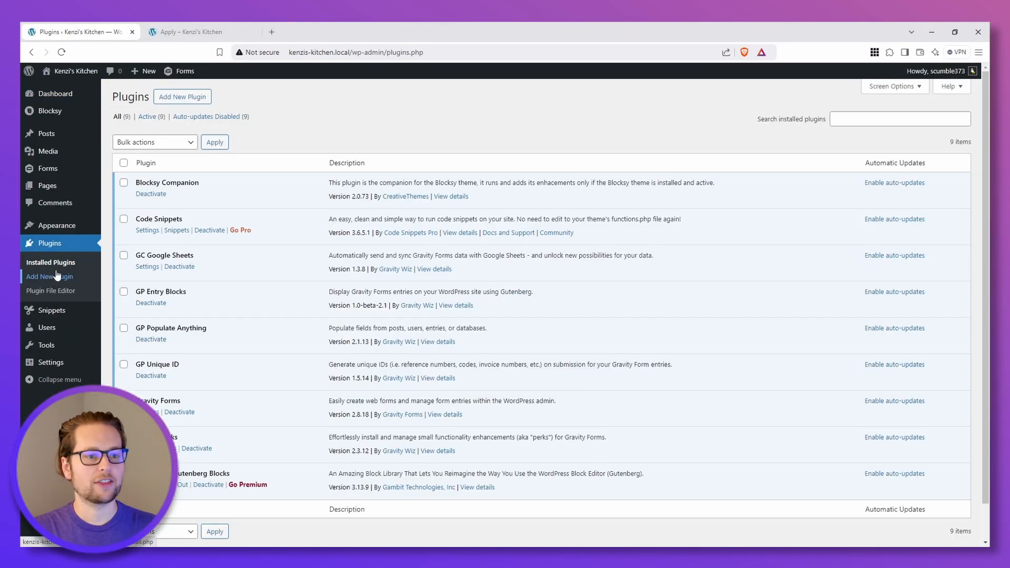
{"action": "left_click", "coordinate": [185, 97]}
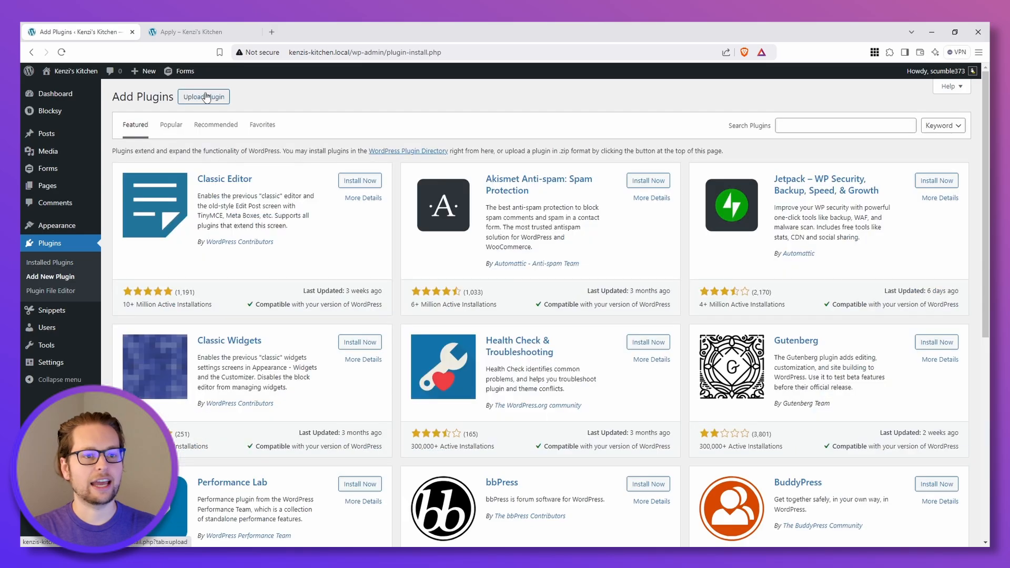
{"action": "left_click", "coordinate": [205, 97]}
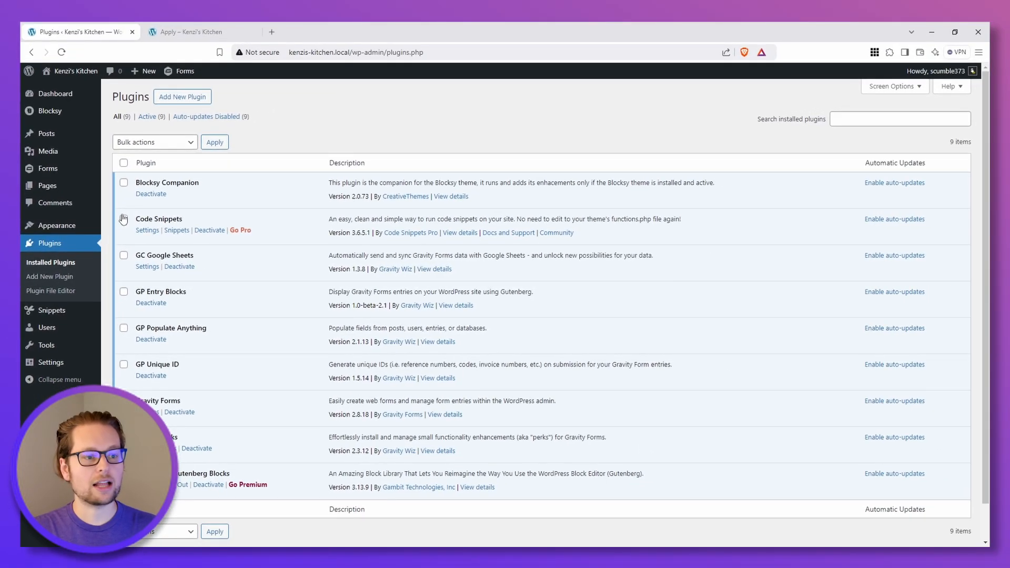
Step: Add a new Google Sheets feed to the Job Application form's settings
{"action": "mouse_move", "coordinate": [66, 136]}
{"action": "left_click", "coordinate": [48, 168]}
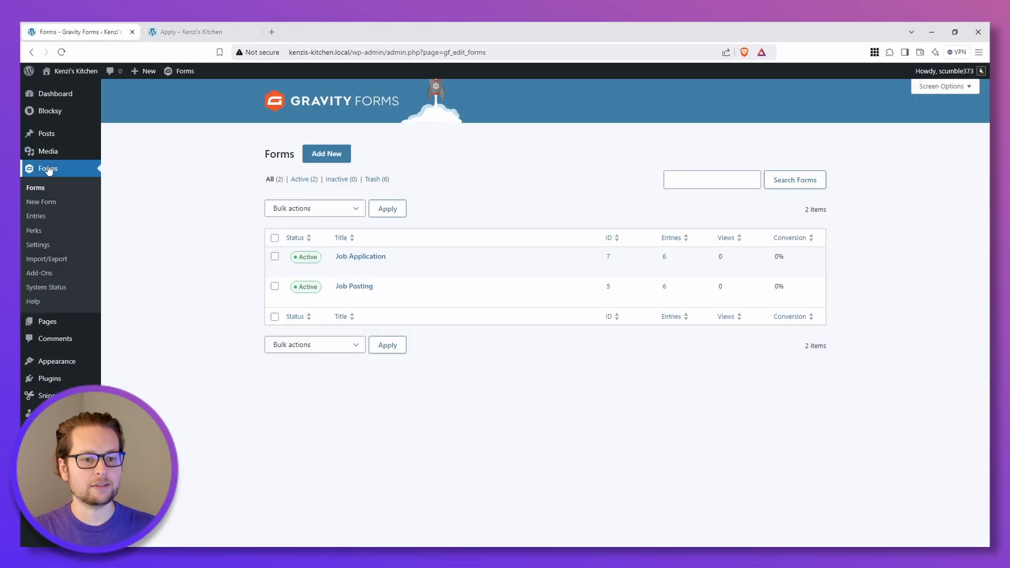
{"action": "mouse_move", "coordinate": [360, 269]}
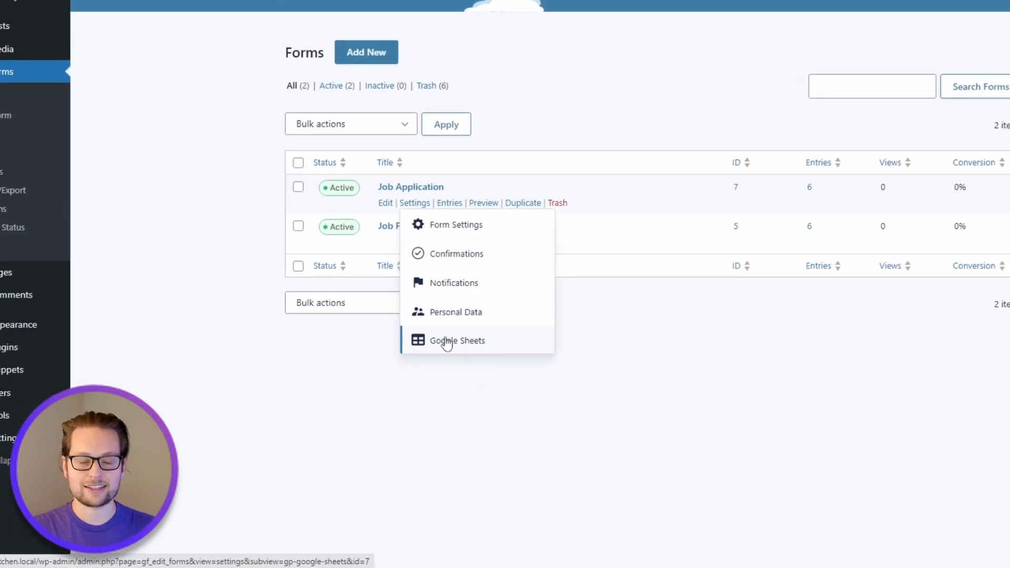
{"action": "left_click", "coordinate": [446, 342]}
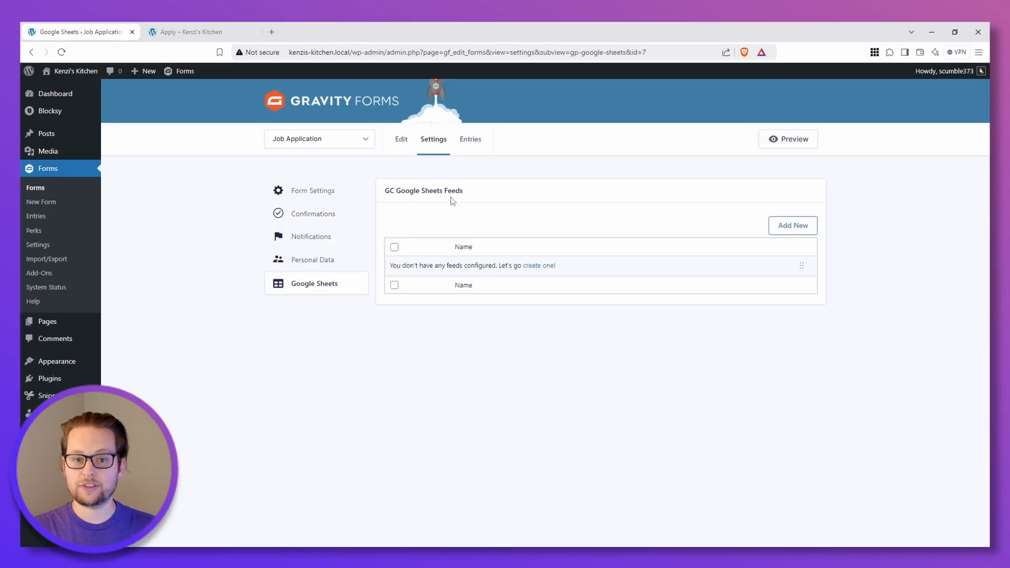
{"action": "left_click", "coordinate": [785, 233]}
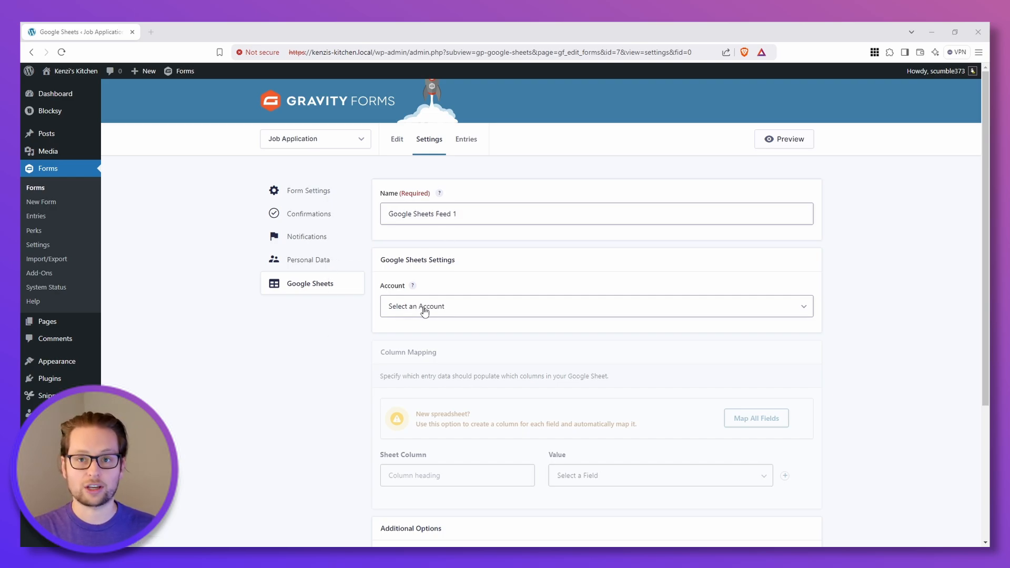
Step: Name the feed Job Application Sheet
{"action": "left_click_drag", "start_coordinate": [464, 214], "coordinate": [368, 213]}
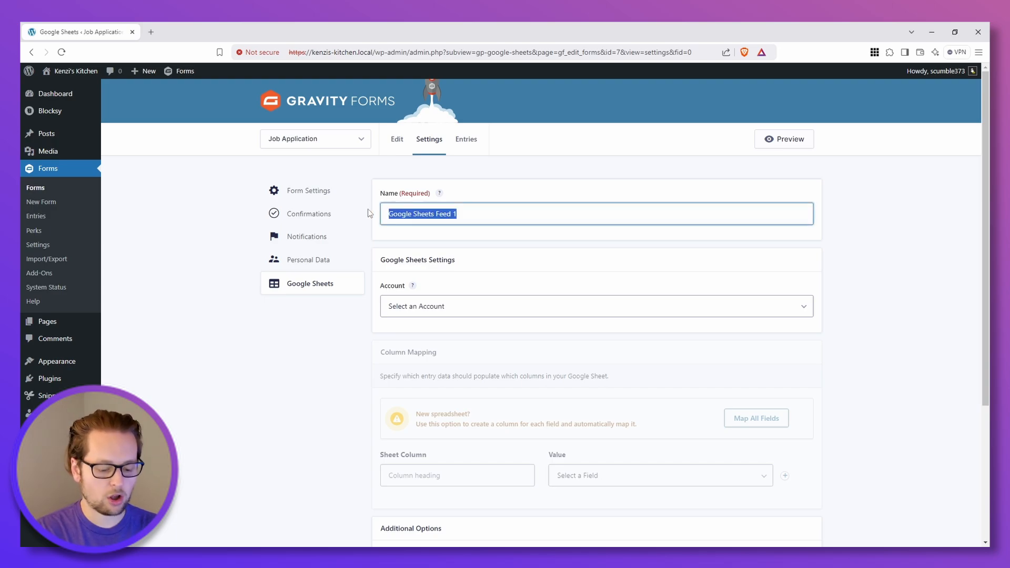
{"action": "type", "text": "Job Applicati"}
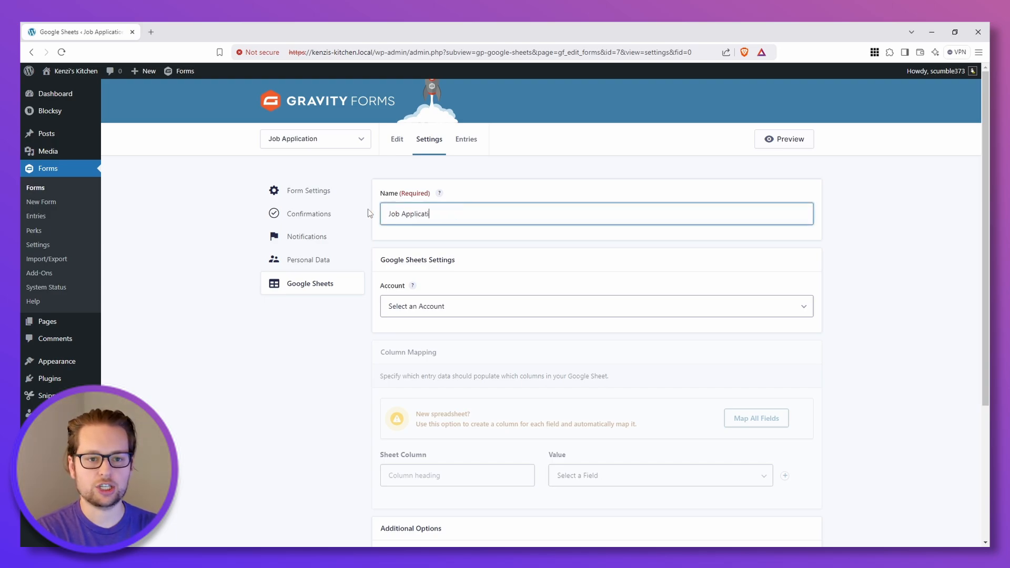
{"action": "type", "text": "on Sheet"}
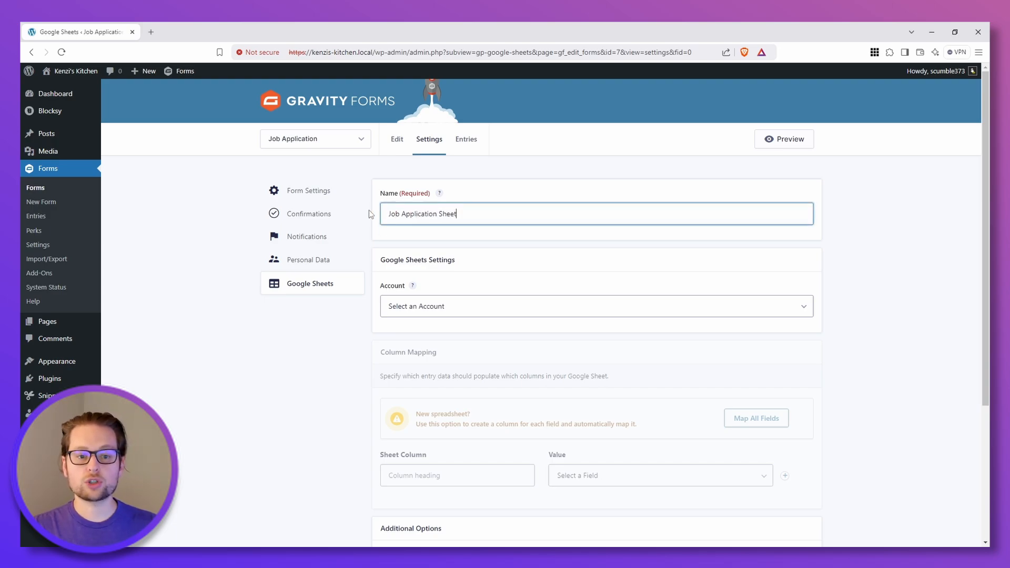
Step: Connect a Google account to the feed and choose Add New Spreadsheet
{"action": "left_click", "coordinate": [429, 310]}
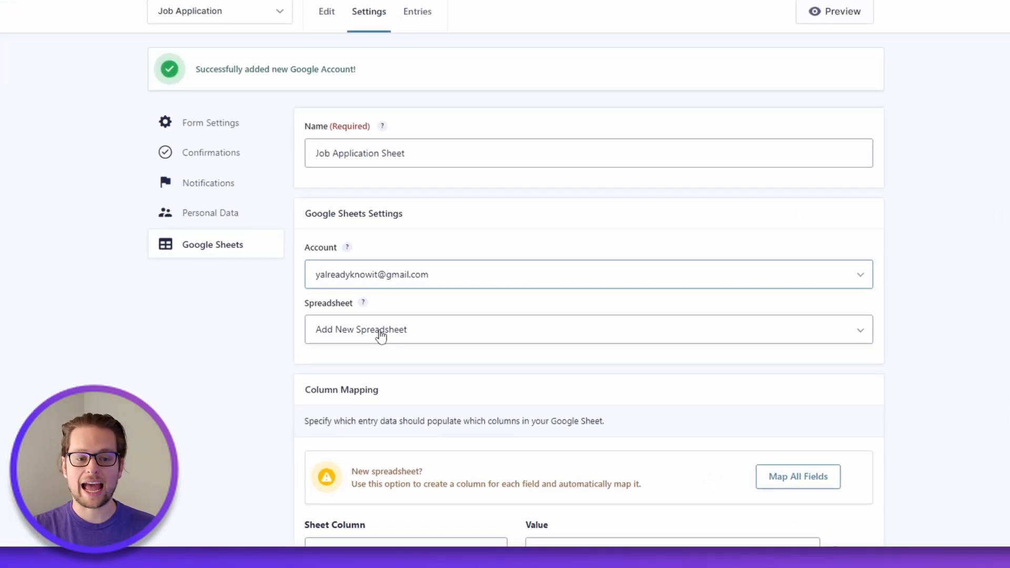
{"action": "left_click", "coordinate": [432, 384]}
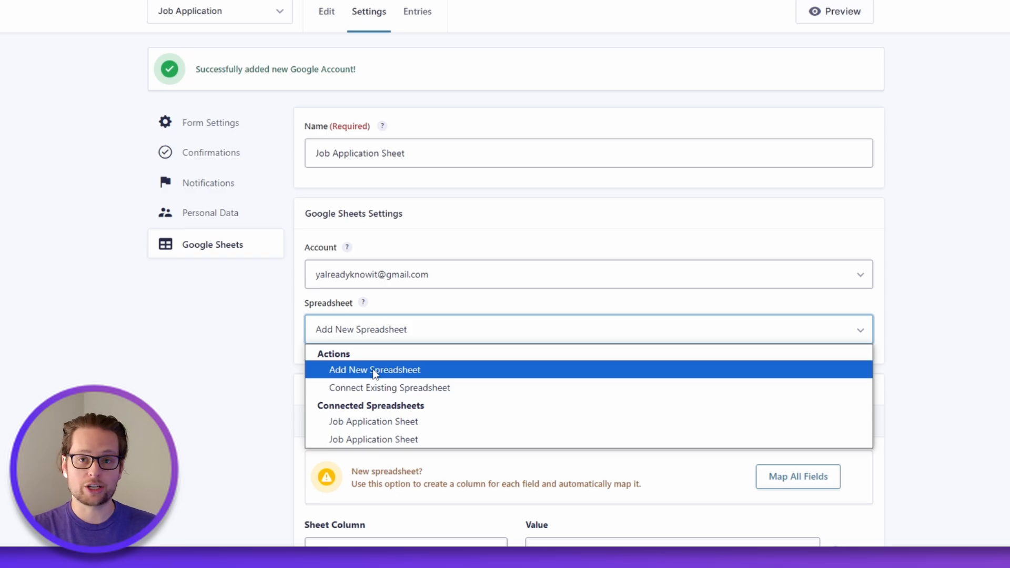
{"action": "left_click", "coordinate": [372, 369]}
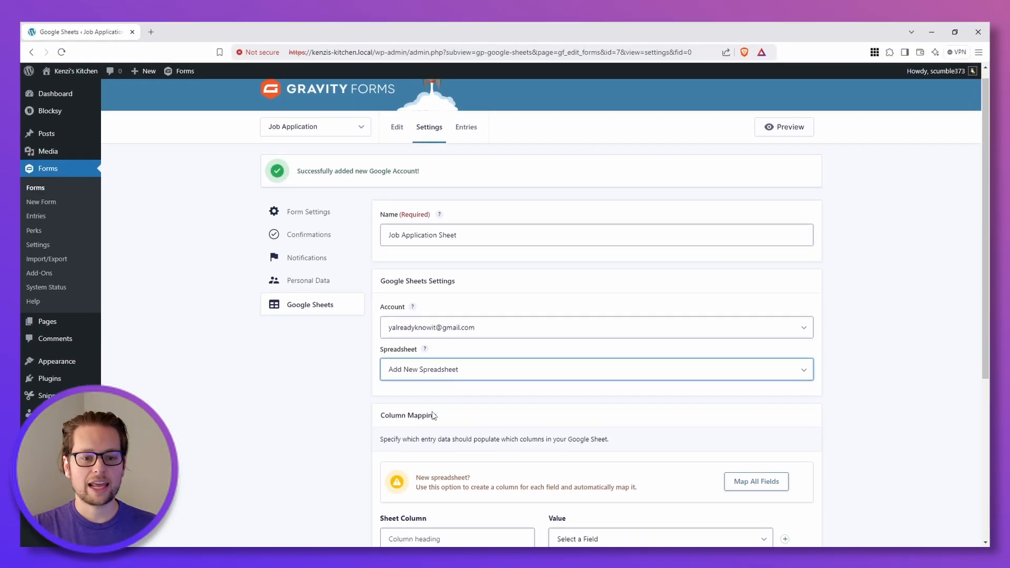
Step: Save the feed settings to create the spreadsheet
{"action": "scroll", "coordinate": [433, 416], "scroll_direction": "down", "scroll_amount": 5}
{"action": "scroll", "coordinate": [433, 415], "scroll_direction": "down", "scroll_amount": 2}
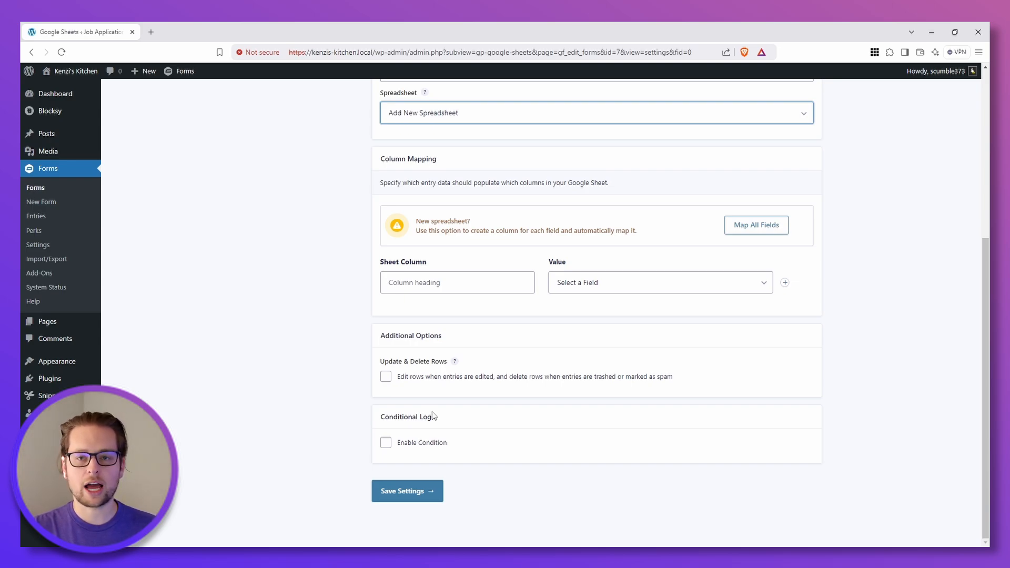
{"action": "left_click", "coordinate": [404, 491]}
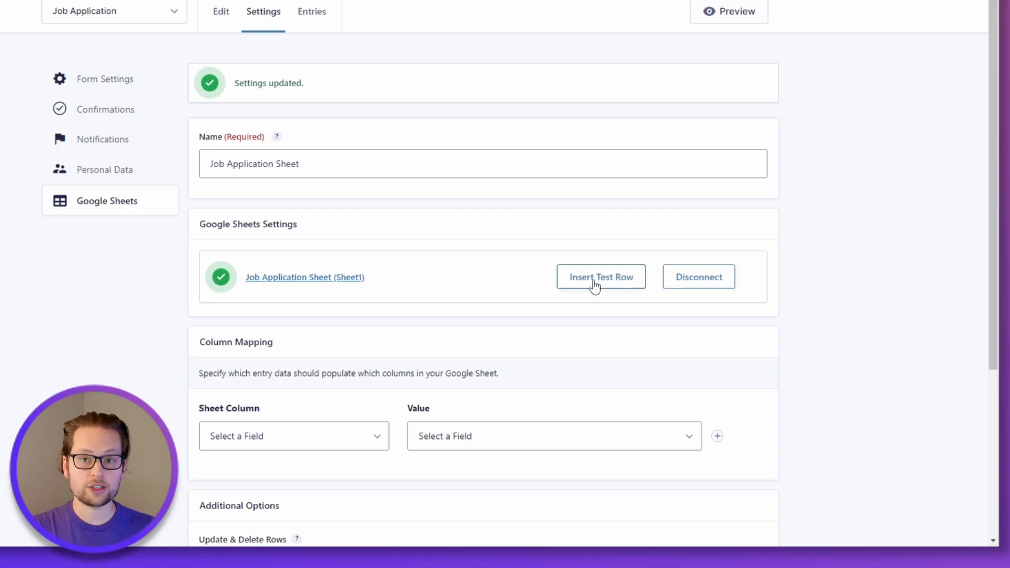
Step: Map a sheet column headed Application ID to the Unique ID form field
{"action": "scroll", "coordinate": [428, 326], "scroll_direction": "down", "scroll_amount": 3}
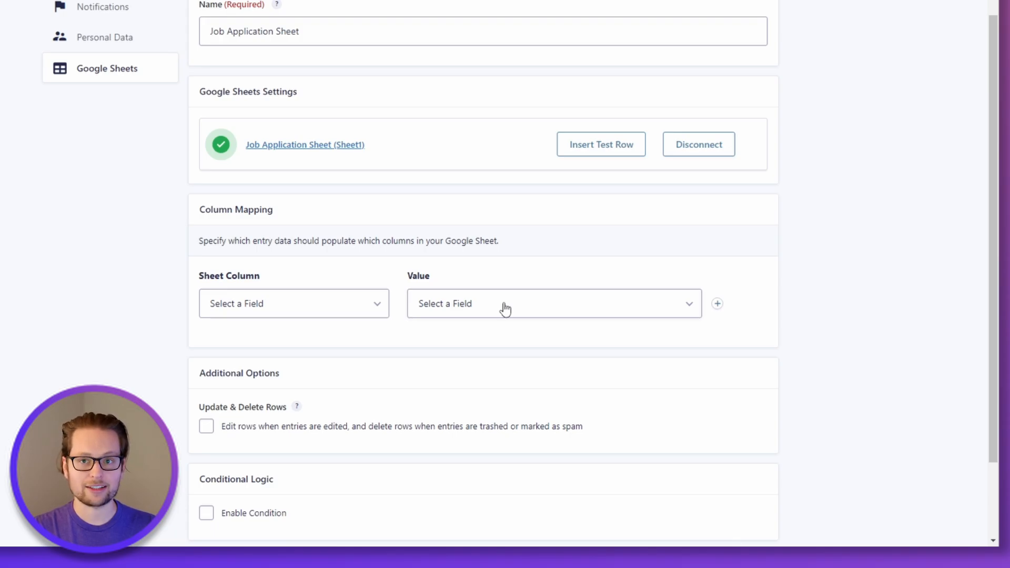
{"action": "left_click", "coordinate": [376, 305]}
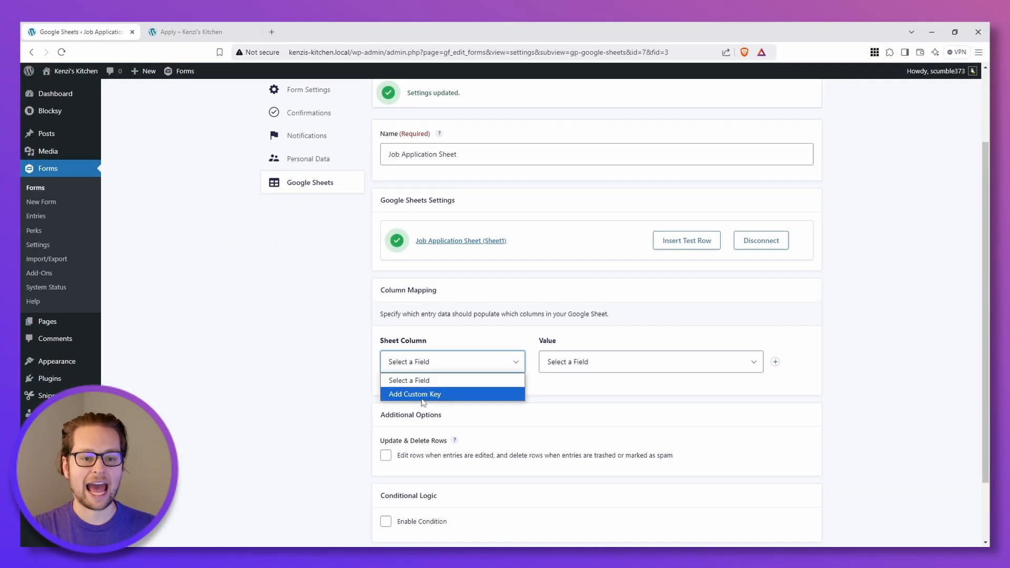
{"action": "left_click", "coordinate": [423, 399]}
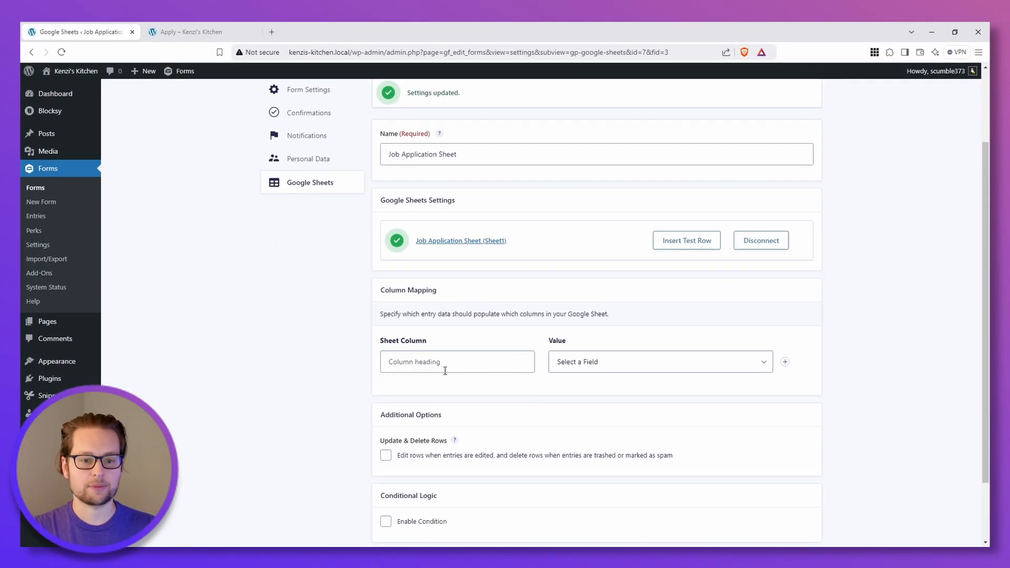
{"action": "left_click", "coordinate": [444, 363]}
{"action": "type", "text": "Application ID"}
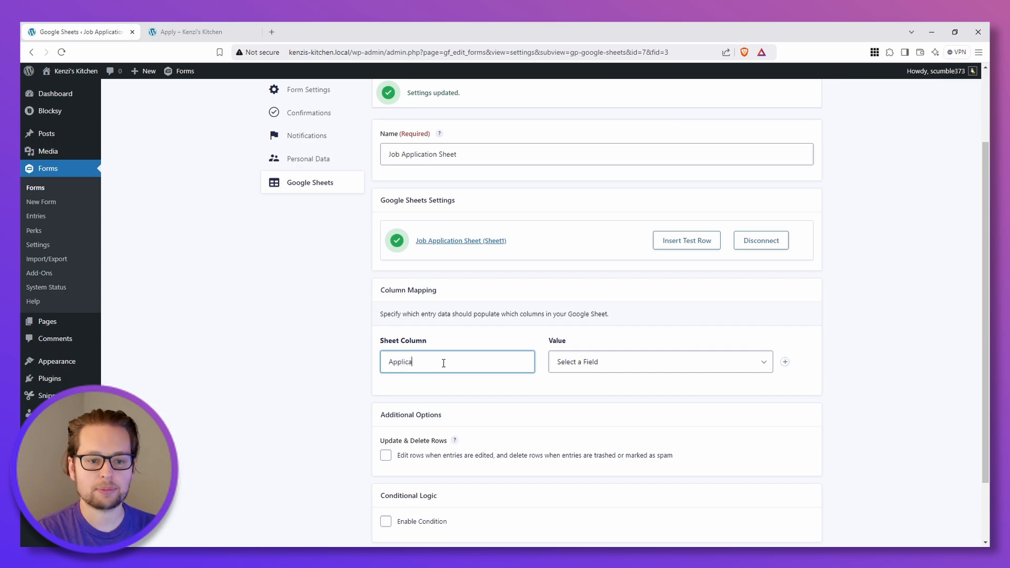
{"action": "left_click", "coordinate": [757, 368]}
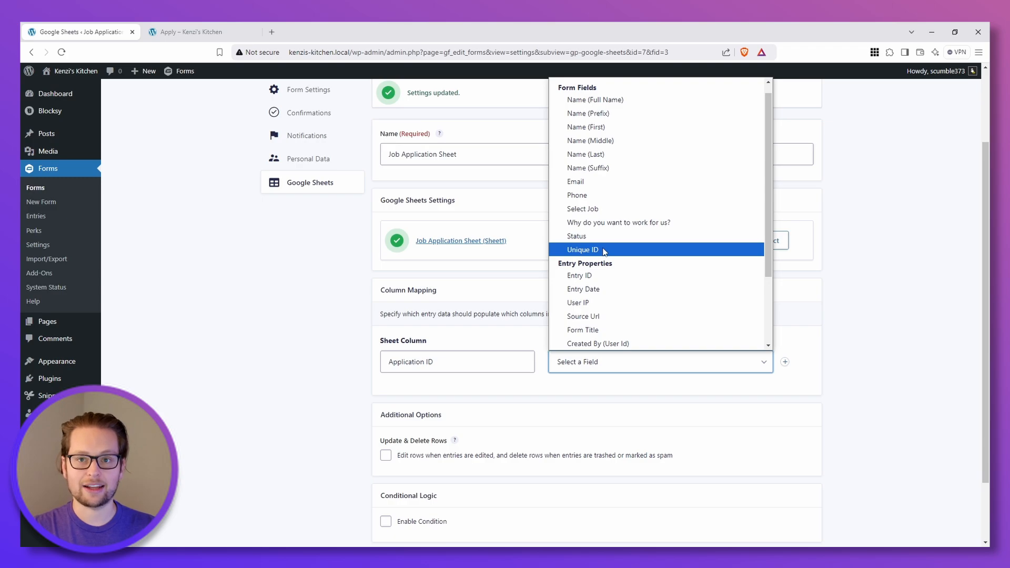
{"action": "left_click", "coordinate": [604, 252]}
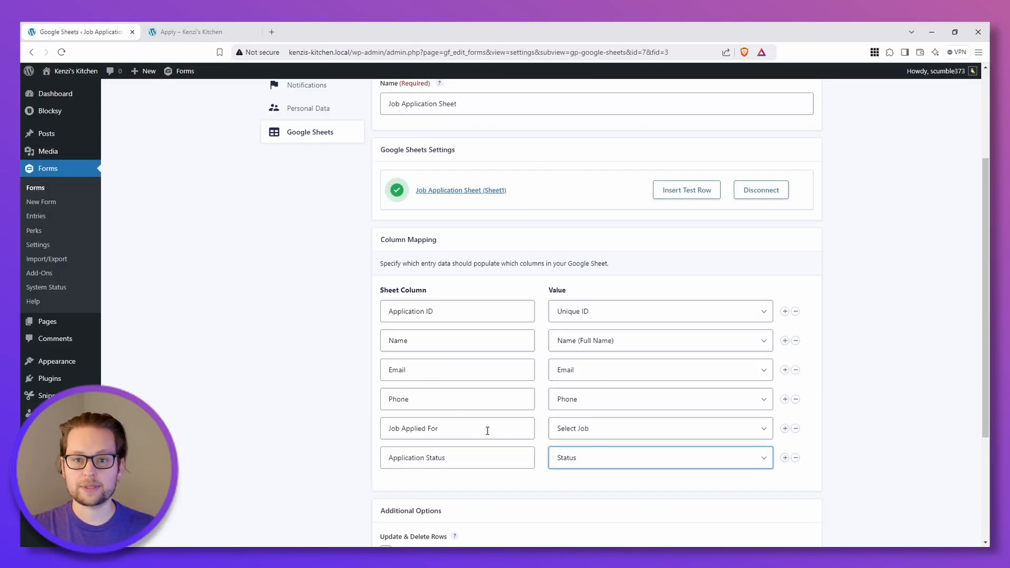
Step: Save the column mapping and insert a test row into the spreadsheet
{"action": "scroll", "coordinate": [557, 428], "scroll_direction": "down", "scroll_amount": 3}
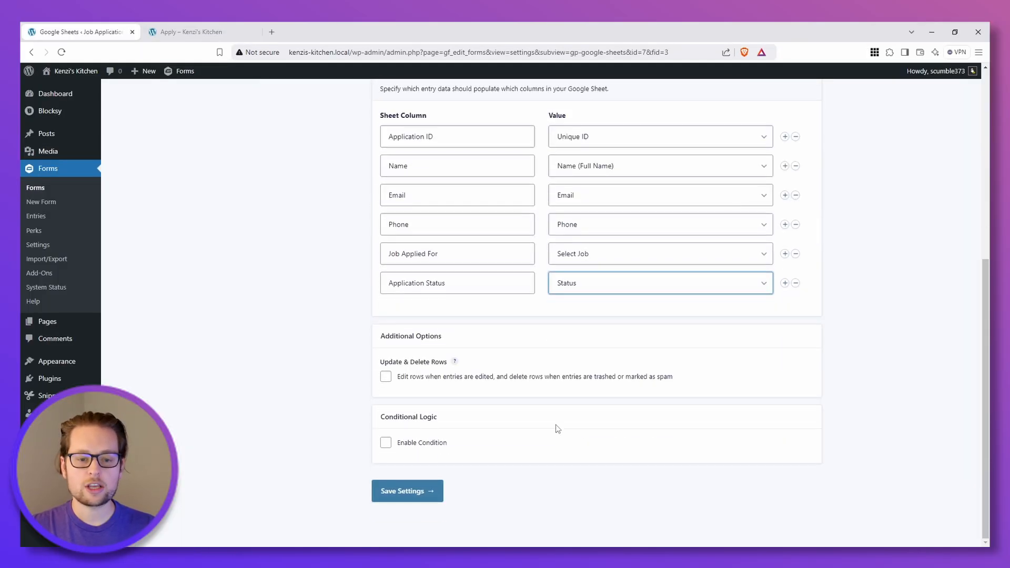
{"action": "left_click", "coordinate": [408, 491]}
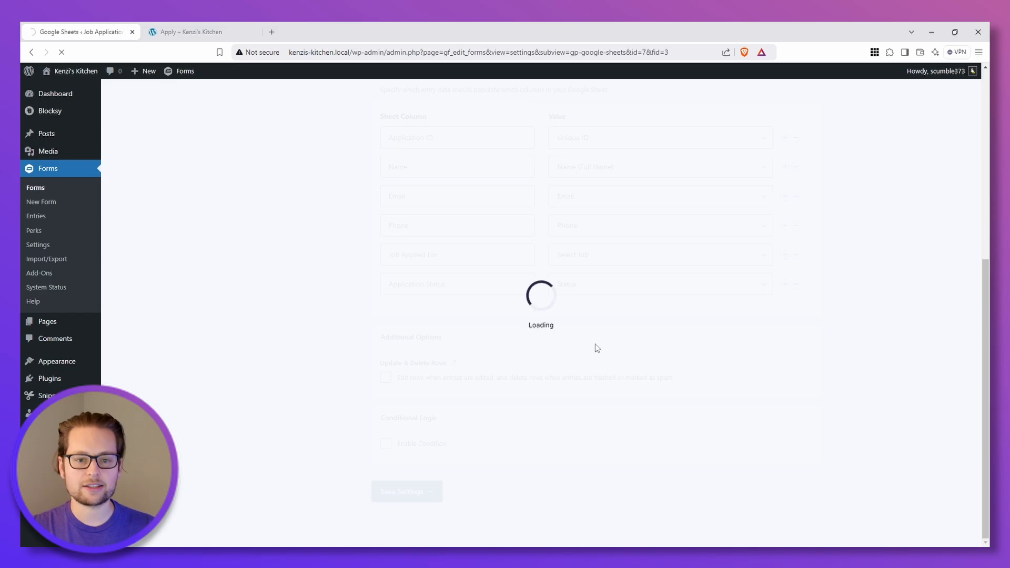
{"action": "left_click", "coordinate": [683, 343]}
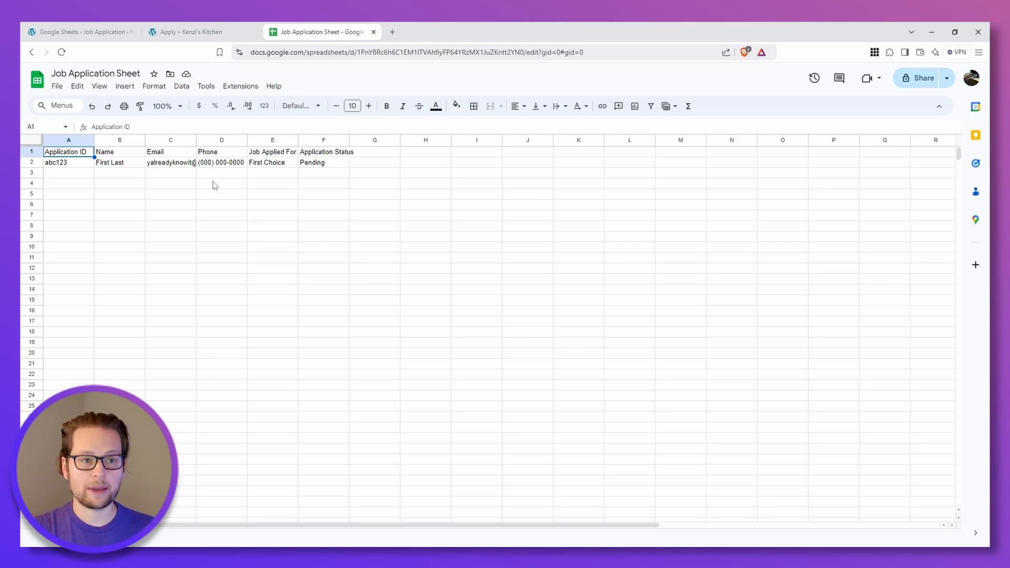
Step: Submit a filled-in job application for Cookline Chef on the Apply page
{"action": "left_click", "coordinate": [199, 31]}
{"action": "scroll", "coordinate": [275, 335], "scroll_direction": "down", "scroll_amount": 2}
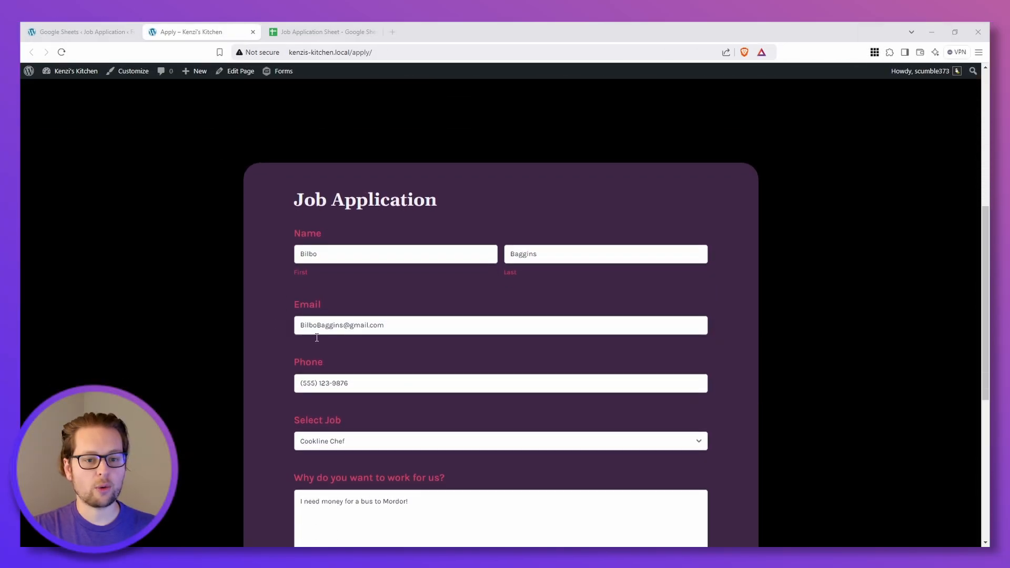
{"action": "scroll", "coordinate": [382, 406], "scroll_direction": "down", "scroll_amount": 2}
{"action": "scroll", "coordinate": [382, 407], "scroll_direction": "down", "scroll_amount": 2}
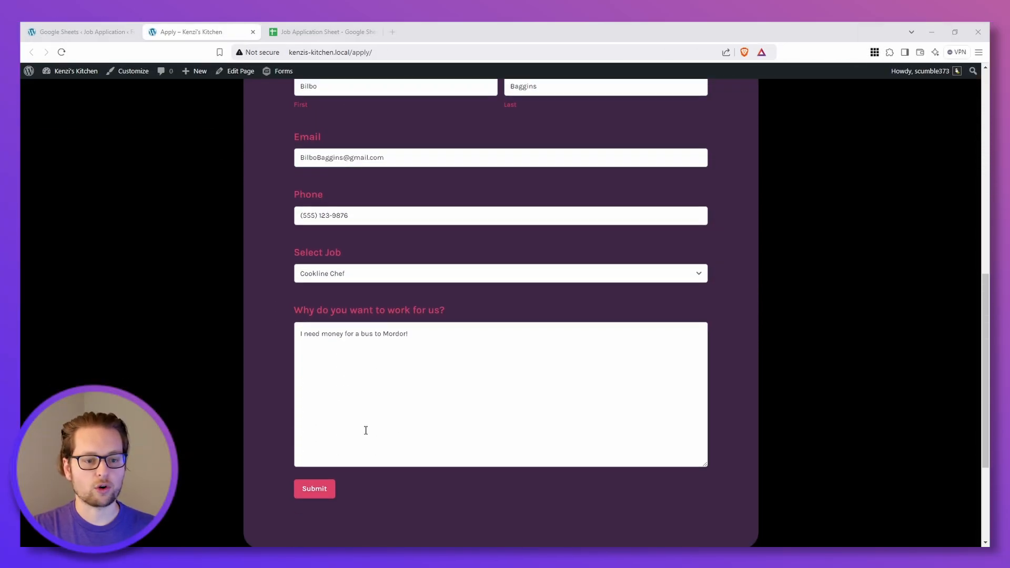
{"action": "left_click", "coordinate": [315, 490]}
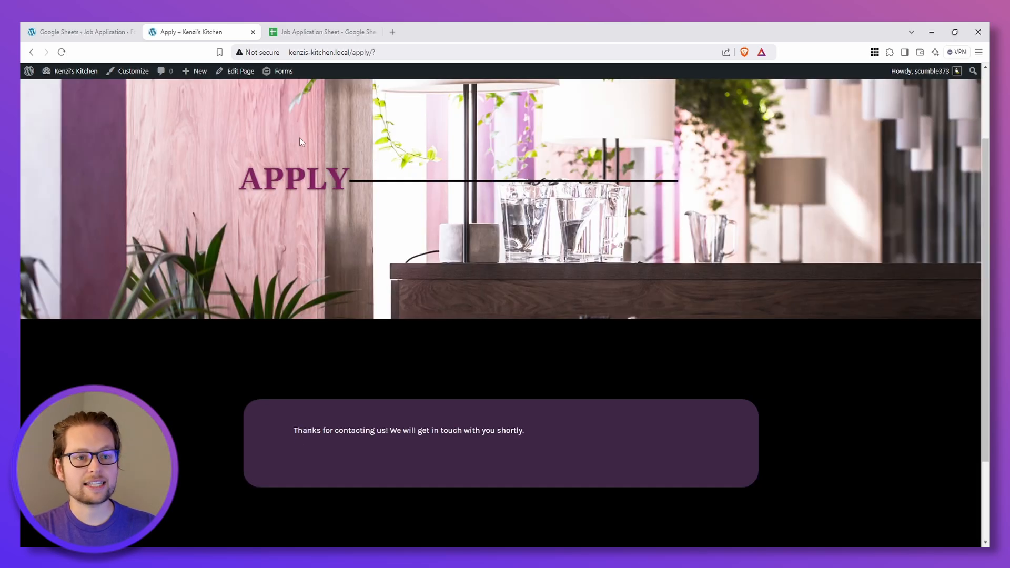
Step: Check the Job Application Sheet spreadsheet for the new submission row
{"action": "left_click", "coordinate": [324, 32]}
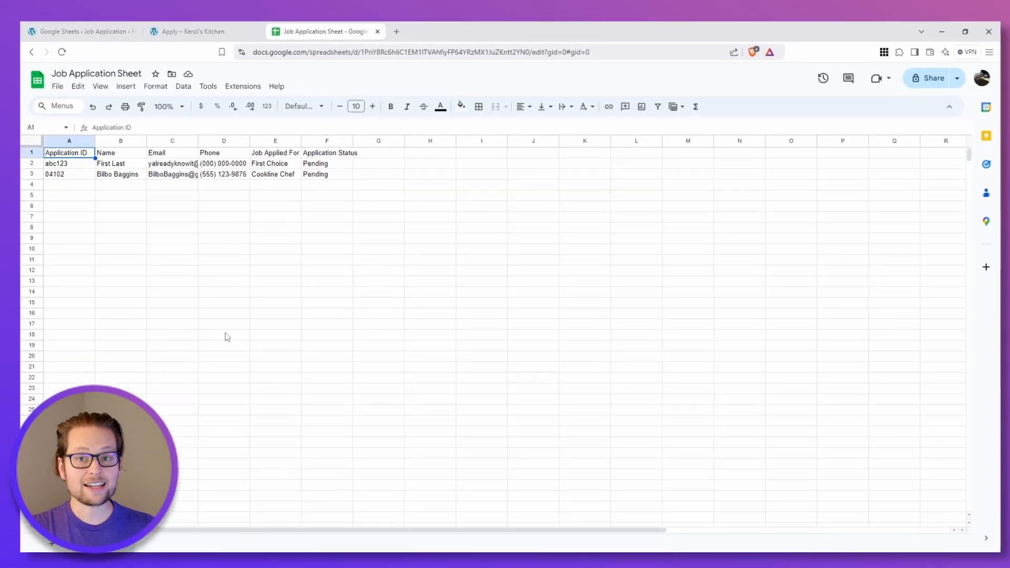
{"action": "left_click", "coordinate": [92, 32]}
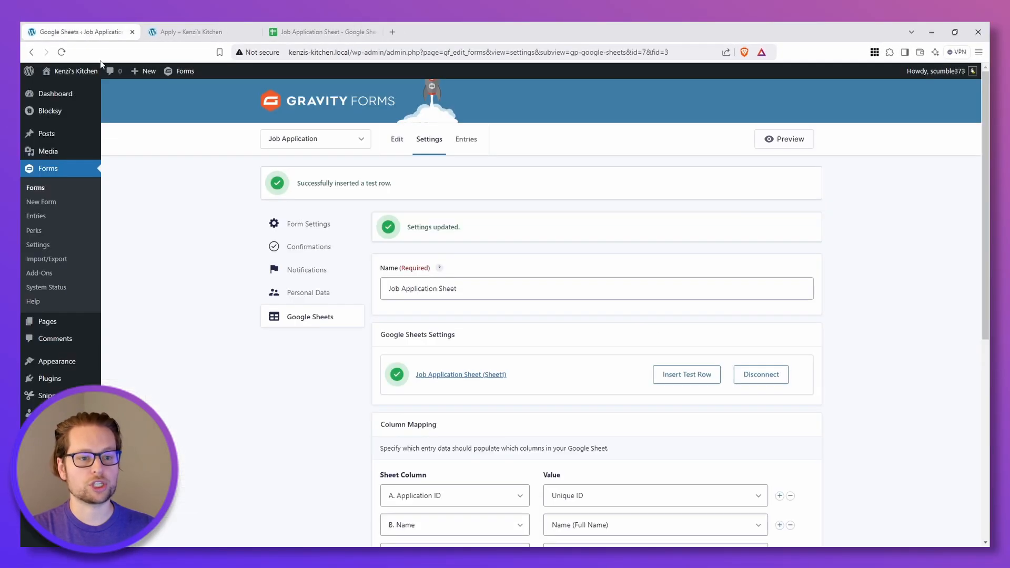
Step: Enable editing and deleting rows when entries change, and save the feed settings
{"action": "scroll", "coordinate": [355, 415], "scroll_direction": "down", "scroll_amount": 3}
{"action": "scroll", "coordinate": [354, 416], "scroll_direction": "down", "scroll_amount": 4}
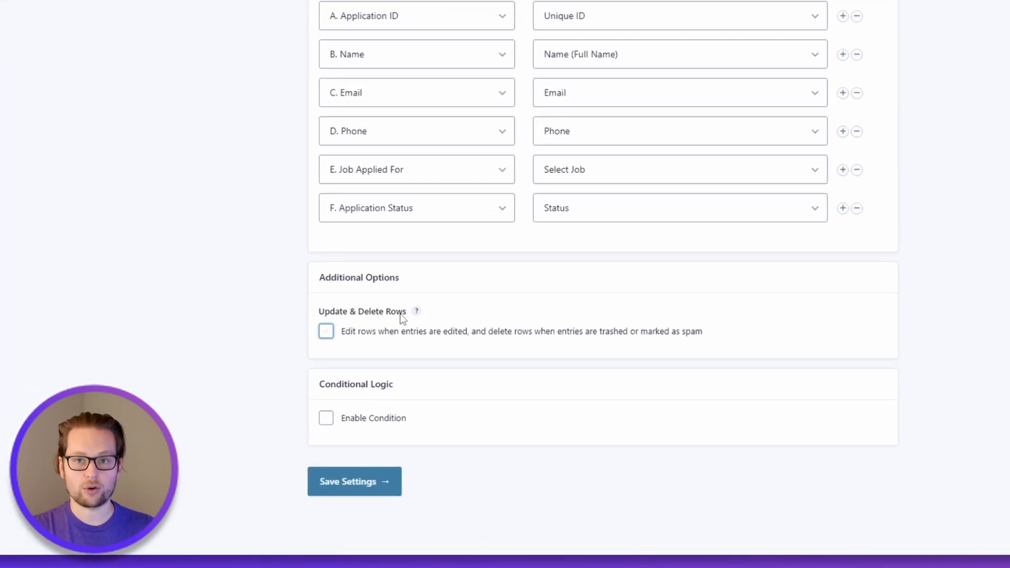
{"action": "left_click", "coordinate": [327, 335]}
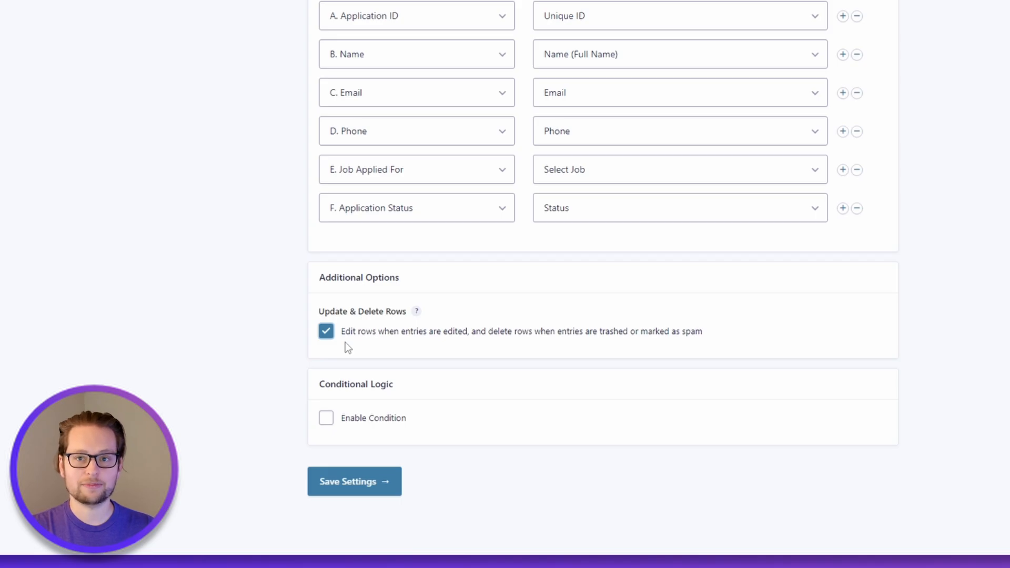
{"action": "left_click", "coordinate": [347, 489]}
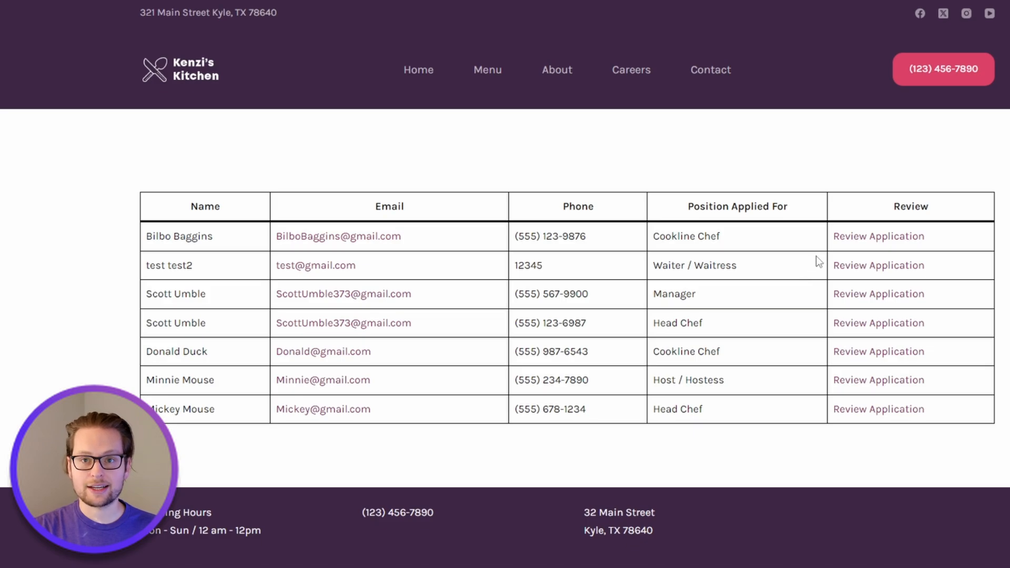
Step: Open the top Cookline Chef application for review, set its status to Interviewing, and submit the edit
{"action": "left_click", "coordinate": [857, 237]}
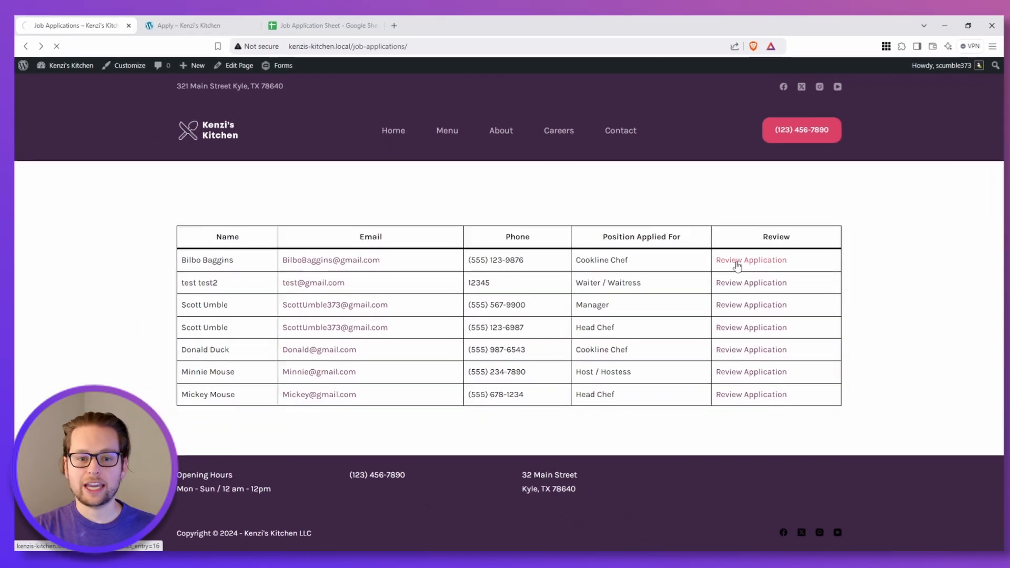
{"action": "scroll", "coordinate": [332, 376], "scroll_direction": "down", "scroll_amount": 5}
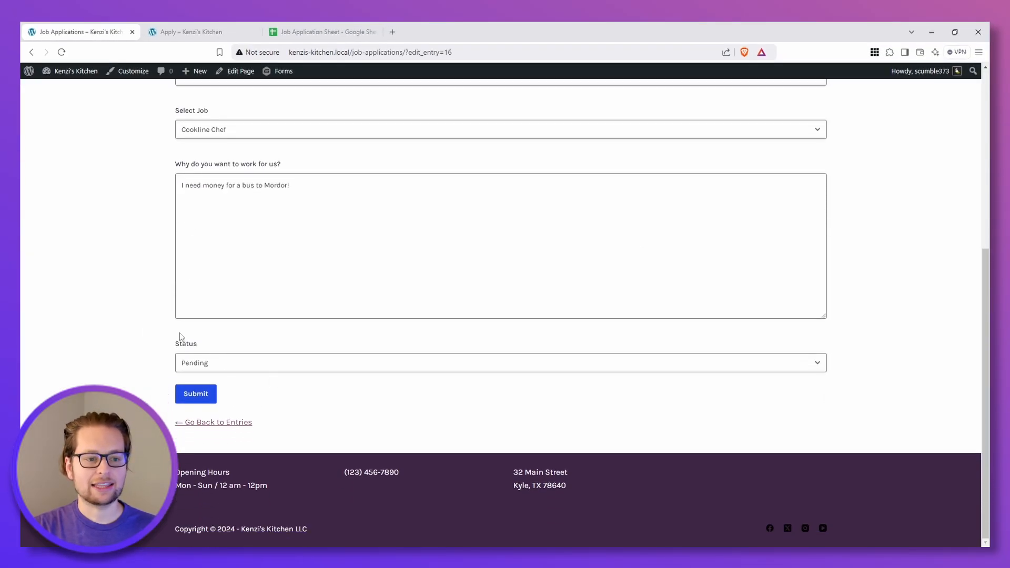
{"action": "left_click", "coordinate": [200, 363]}
{"action": "left_click", "coordinate": [208, 393]}
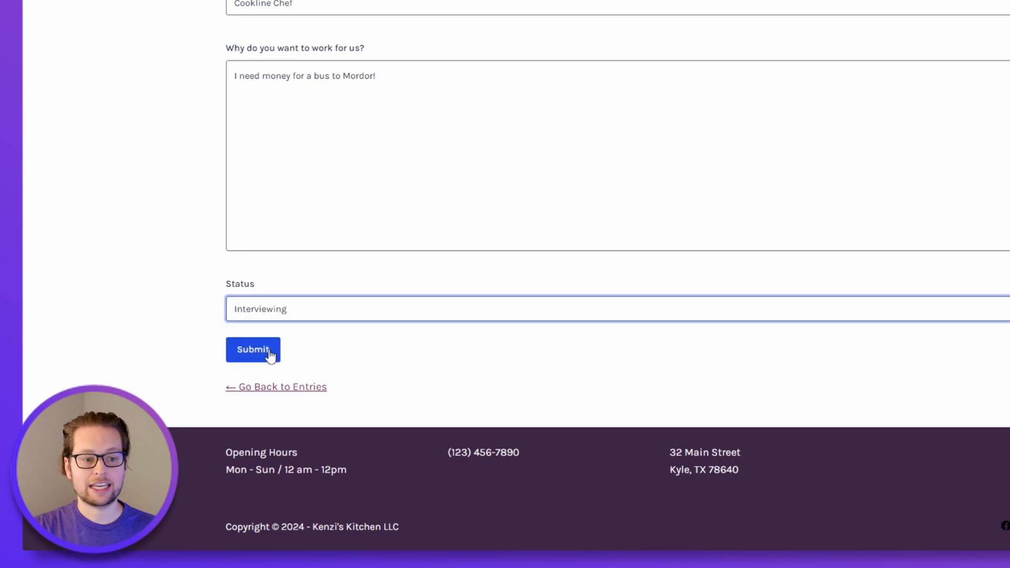
{"action": "left_click", "coordinate": [264, 355]}
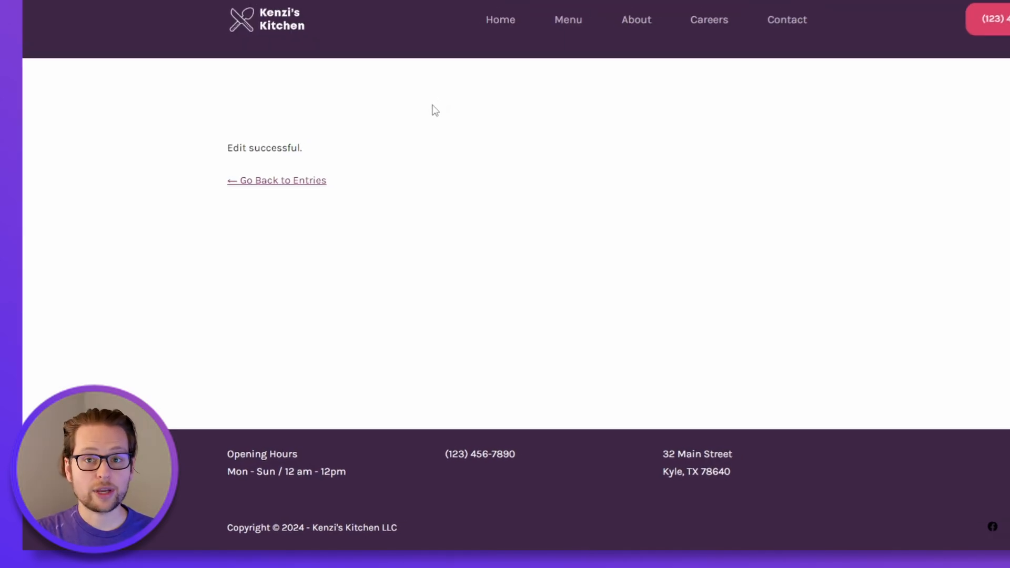
Step: Check the spreadsheet row of the edited application for its updated status
{"action": "left_click", "coordinate": [315, 32]}
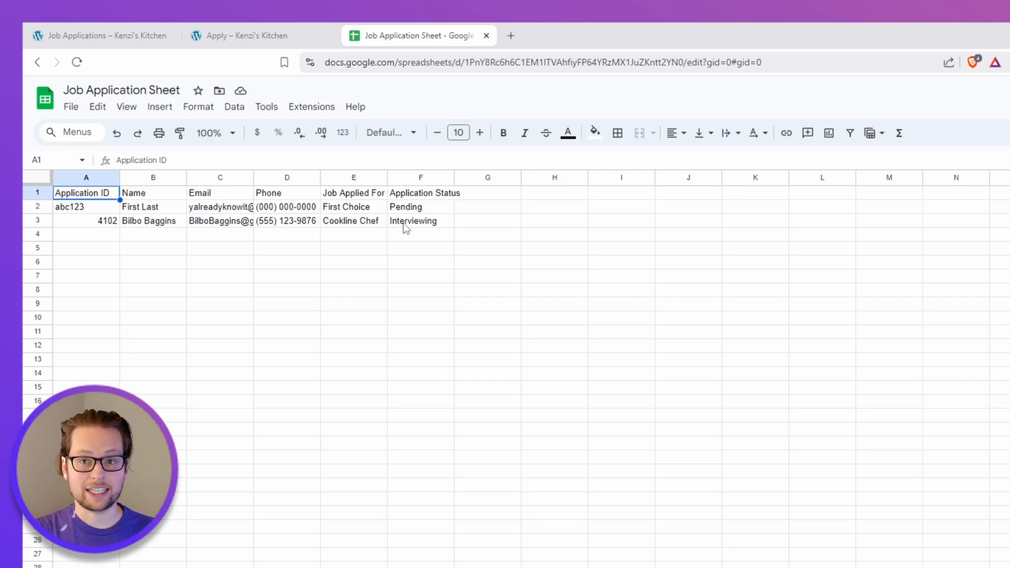
{"action": "left_click", "coordinate": [83, 32]}
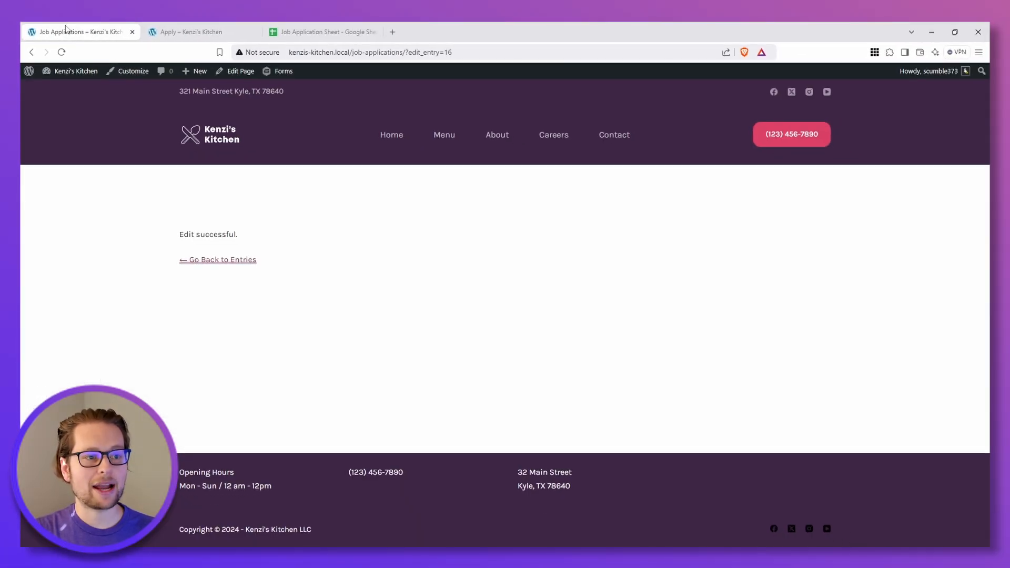
Step: Add a Delete Link column to the entries table block on the Job Applications page and save the page
{"action": "left_click", "coordinate": [31, 52]}
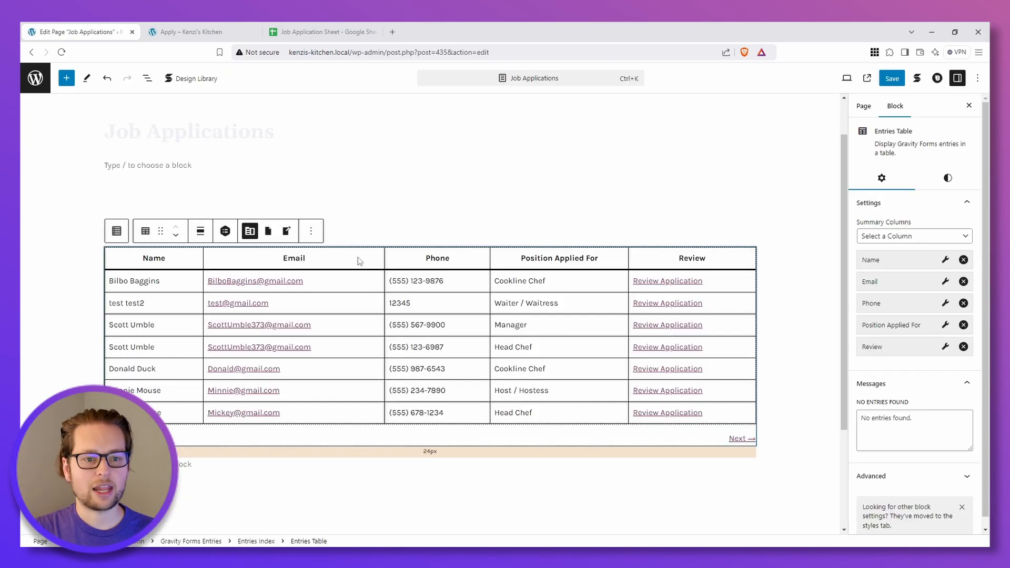
{"action": "left_click", "coordinate": [903, 237]}
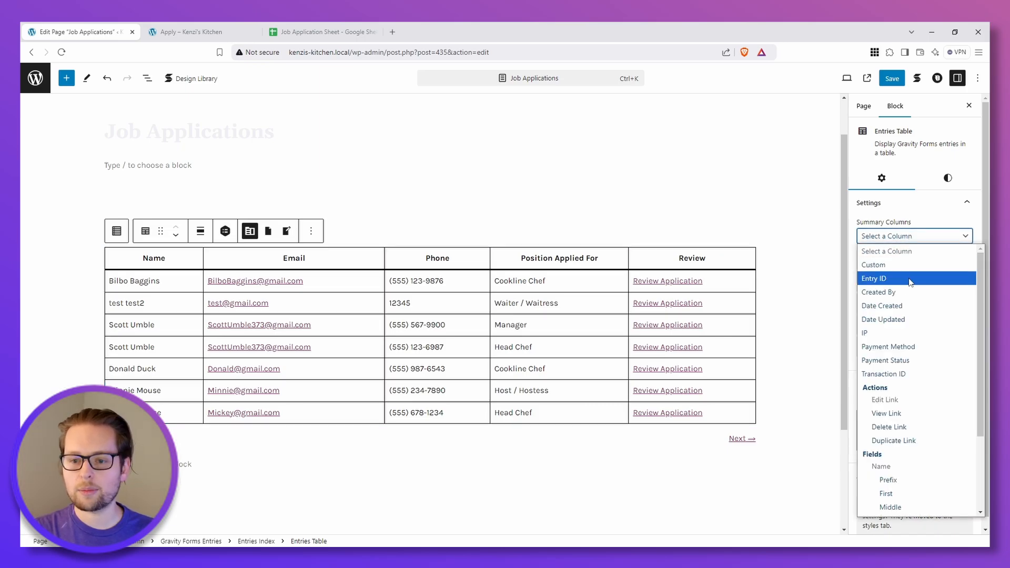
{"action": "scroll", "coordinate": [904, 363], "scroll_direction": "down", "scroll_amount": 2}
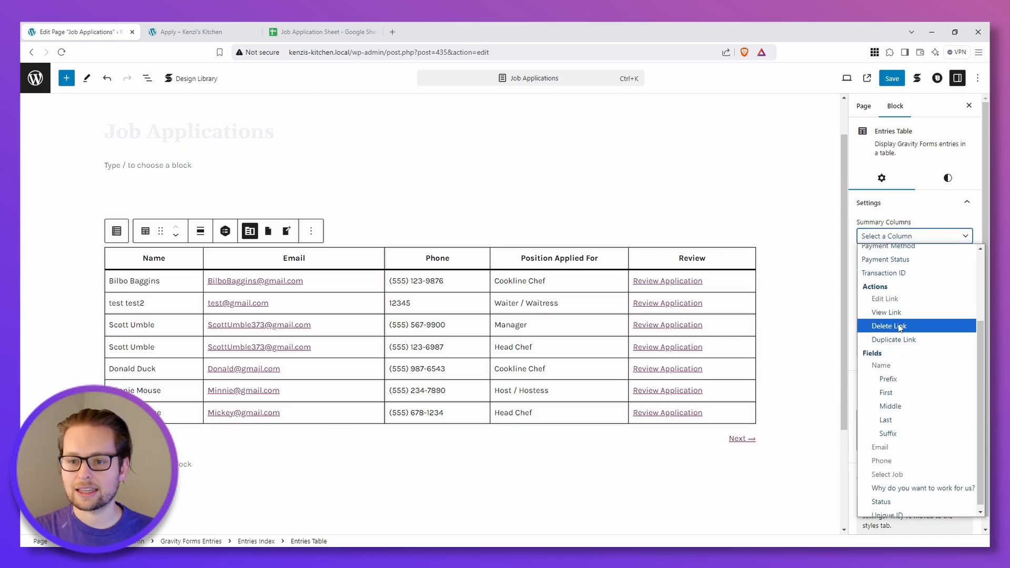
{"action": "left_click", "coordinate": [889, 326]}
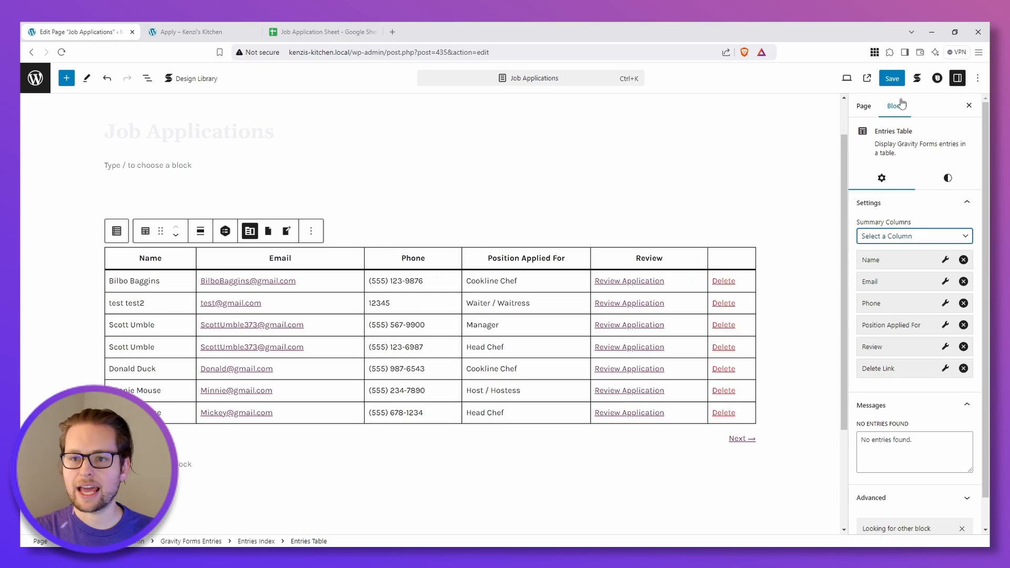
{"action": "left_click", "coordinate": [893, 79]}
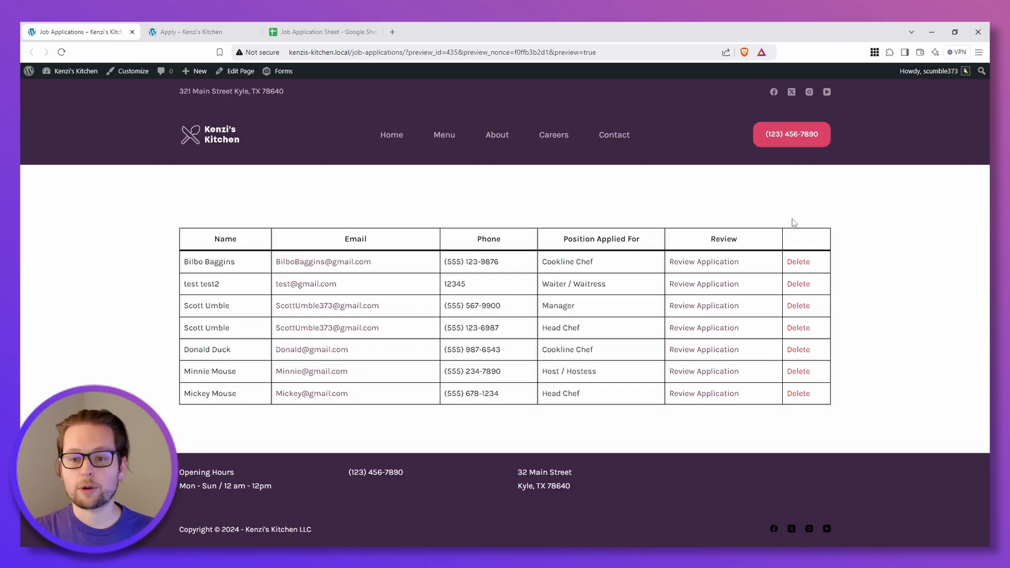
Step: Delete the top application from the entries table and view the spreadsheet to check its row
{"action": "left_click", "coordinate": [798, 262]}
{"action": "left_click", "coordinate": [547, 112]}
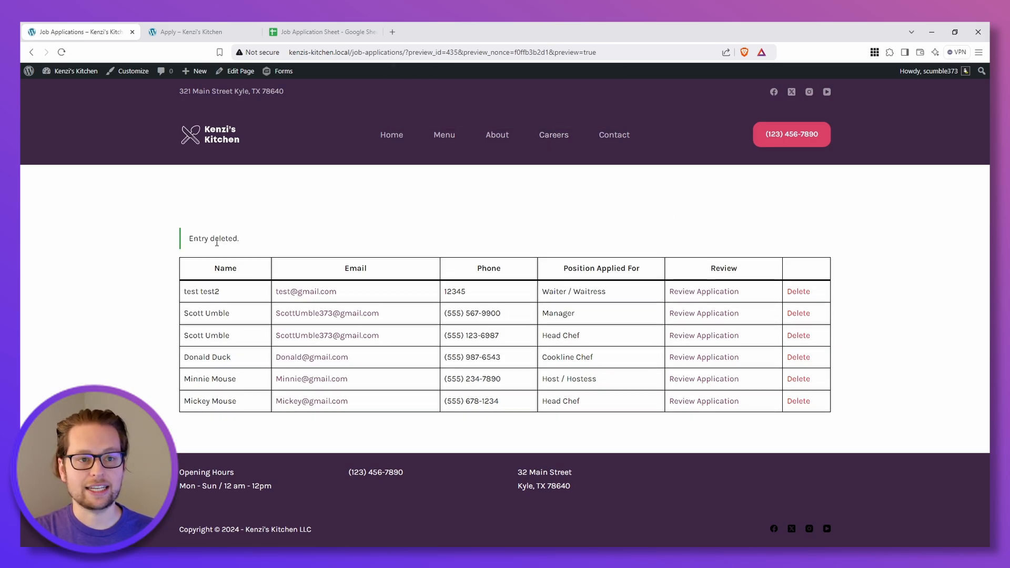
{"action": "left_click", "coordinate": [316, 26]}
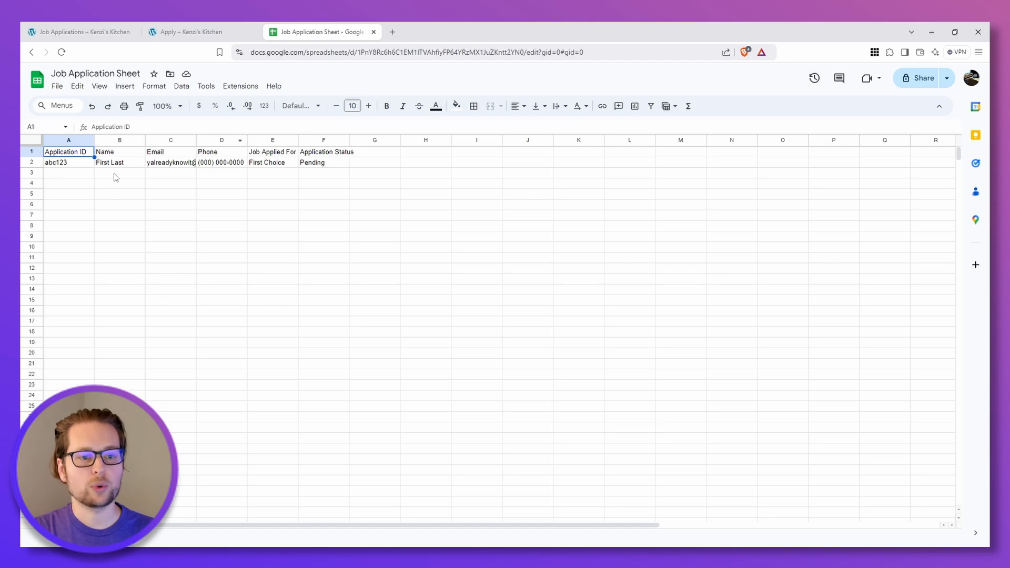